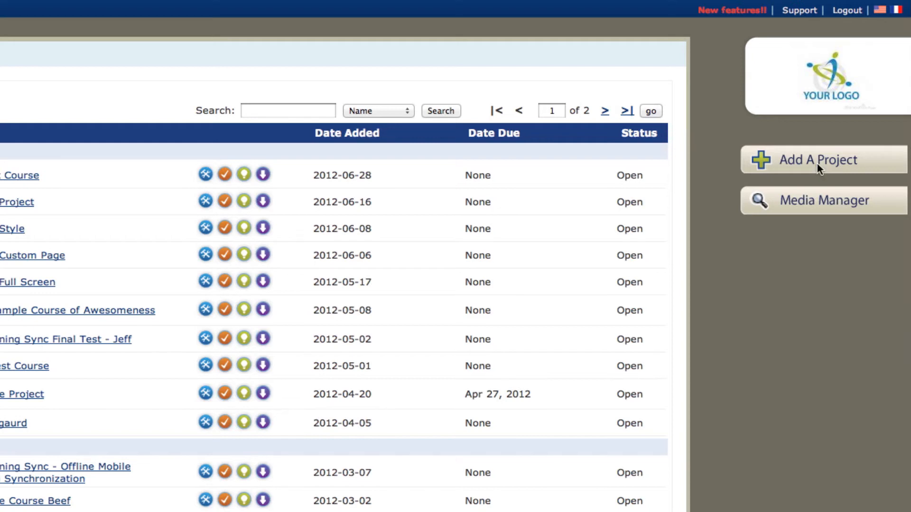
Step: Create a new Author and Review project and enter Customer Service as the project name
click(817, 164)
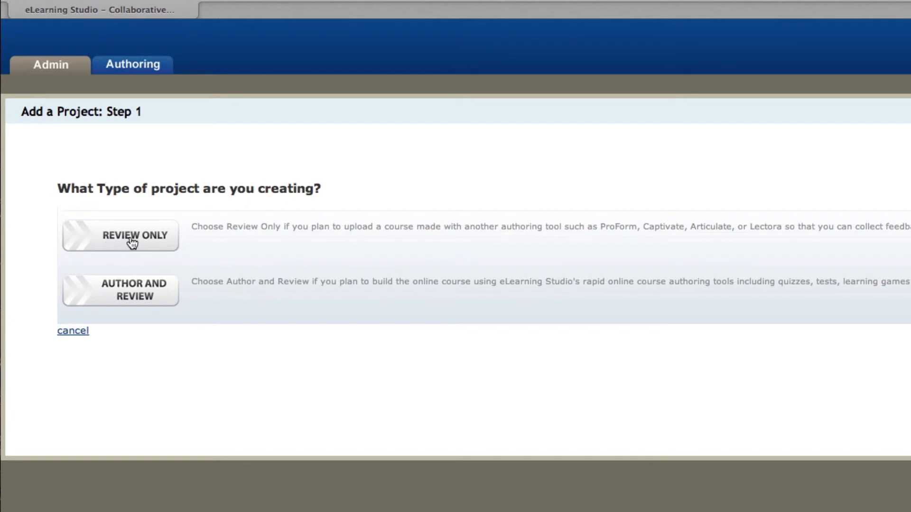
click(128, 288)
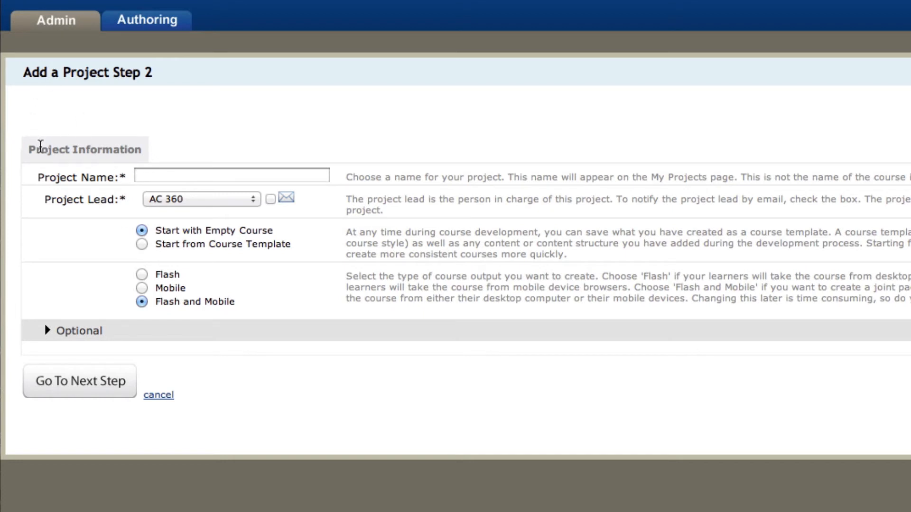
drag(37, 150, 130, 151)
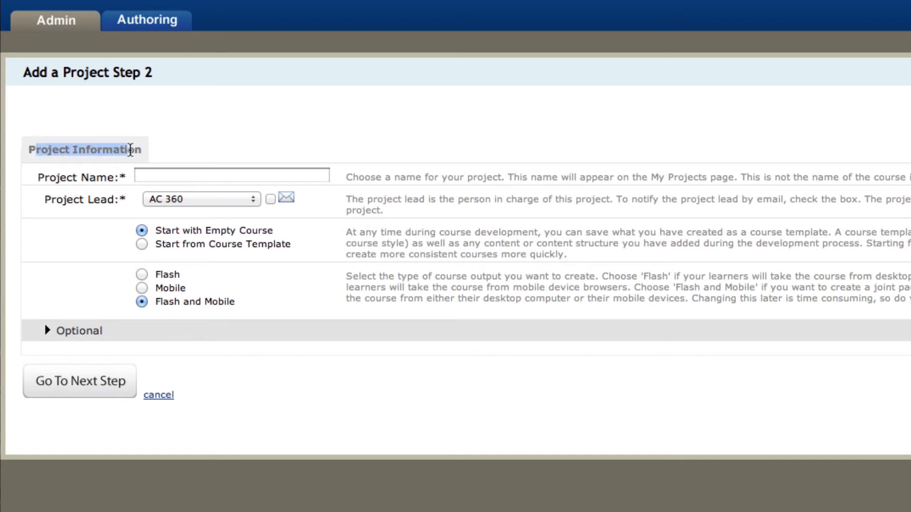
click(149, 177)
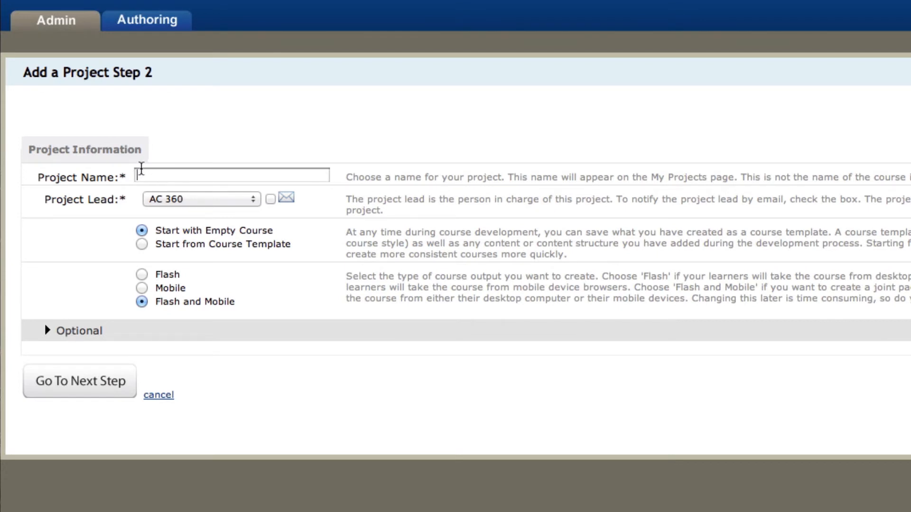
text(Customer Service)
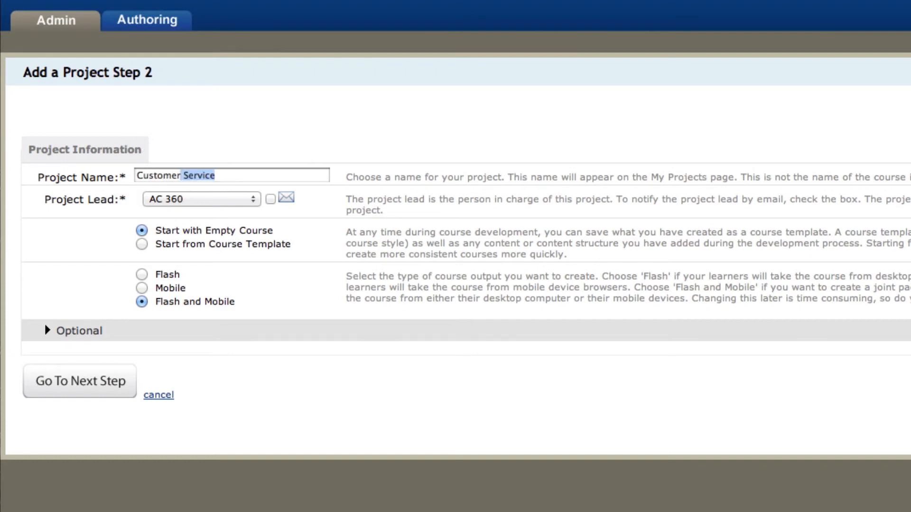
key(Tab)
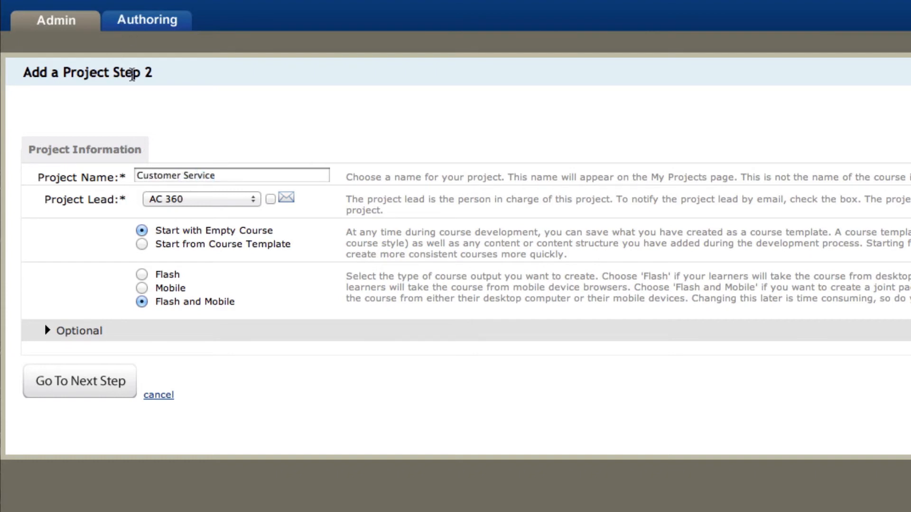
Step: Assign the second Jeff entry's person as project lead without email notification, keeping Start with Empty Course selected
click(244, 202)
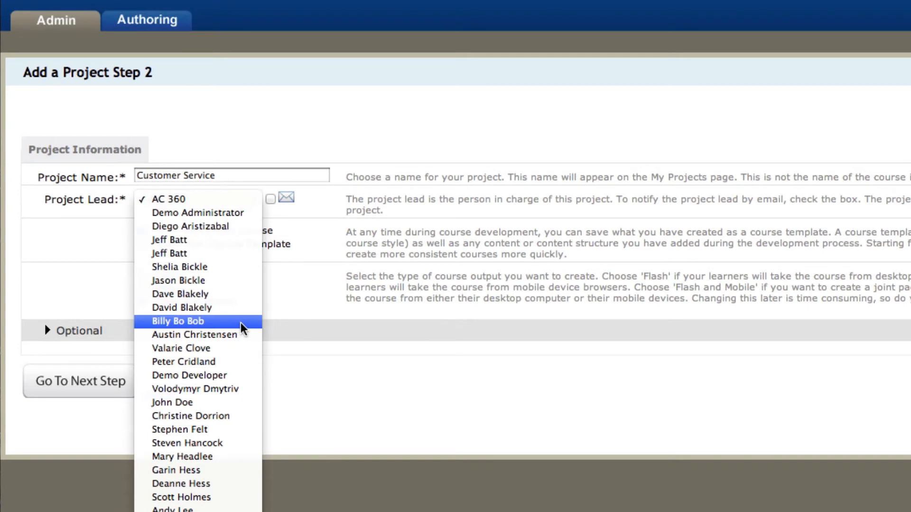
click(226, 253)
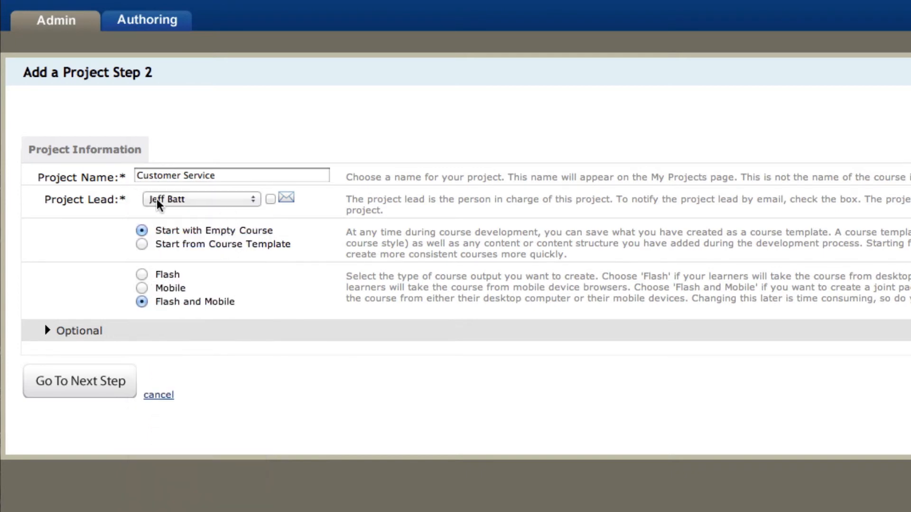
click(270, 199)
click(268, 199)
click(142, 244)
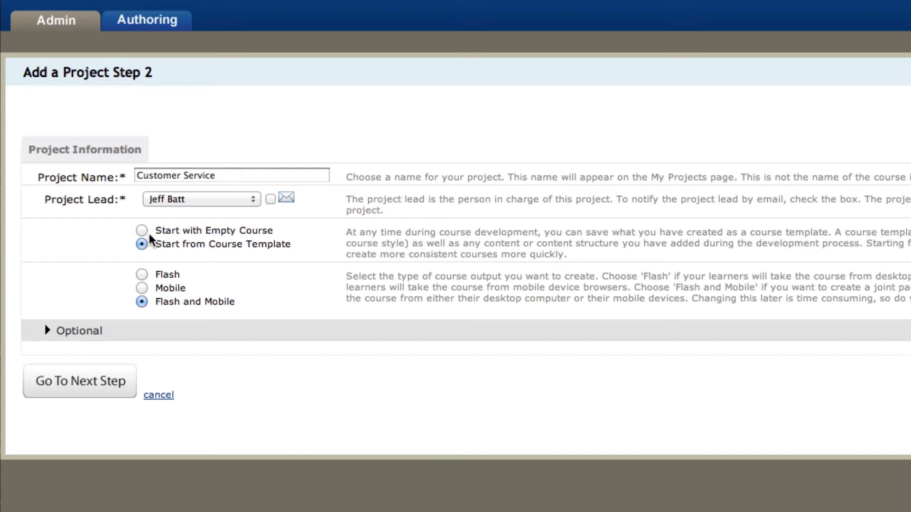
click(142, 230)
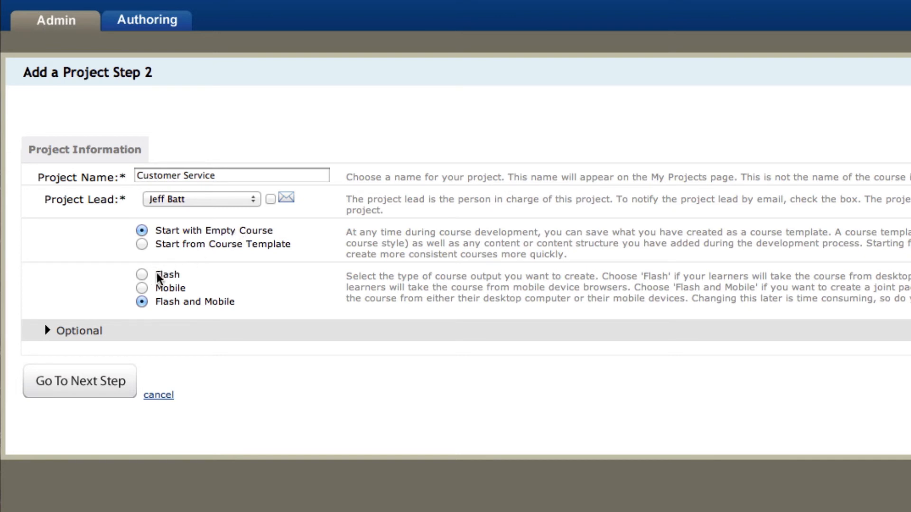
Step: Try the Flash and Mobile course output types, returning to Flash and Mobile
click(141, 275)
click(143, 289)
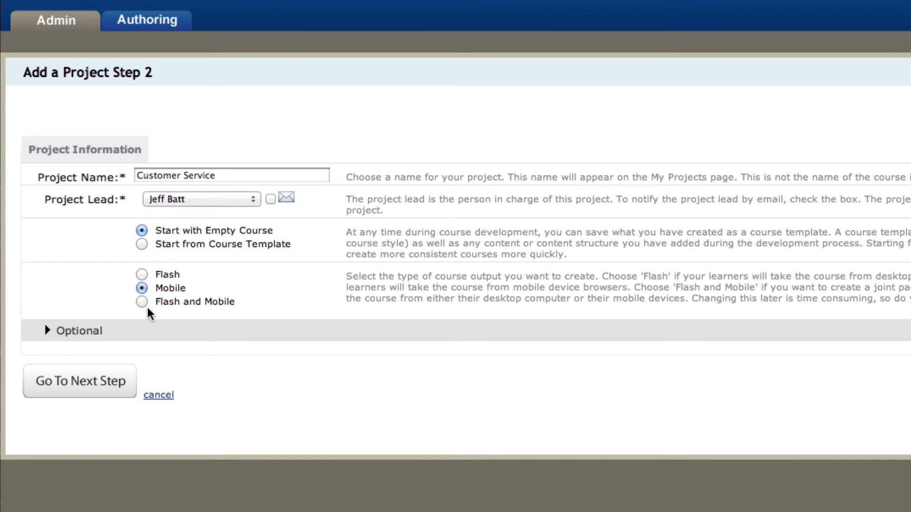
click(143, 302)
click(142, 275)
click(141, 289)
click(143, 302)
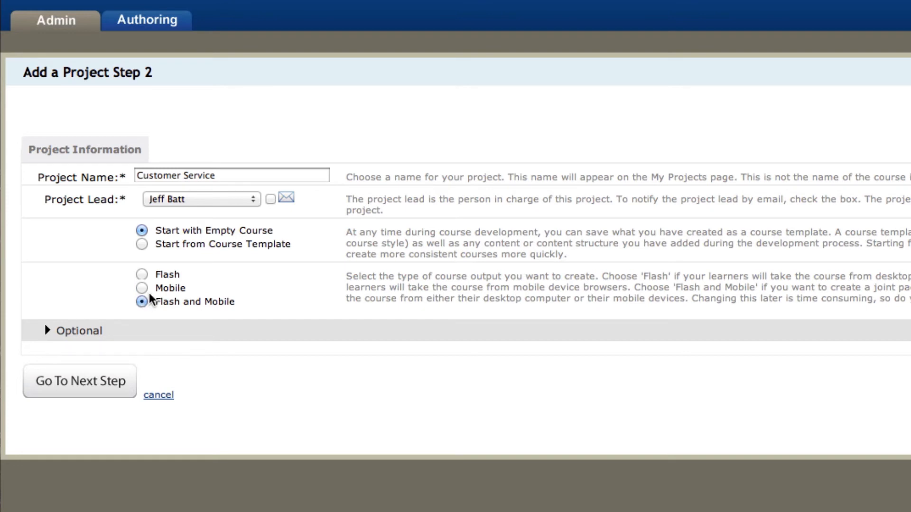
click(142, 276)
drag(151, 274, 188, 274)
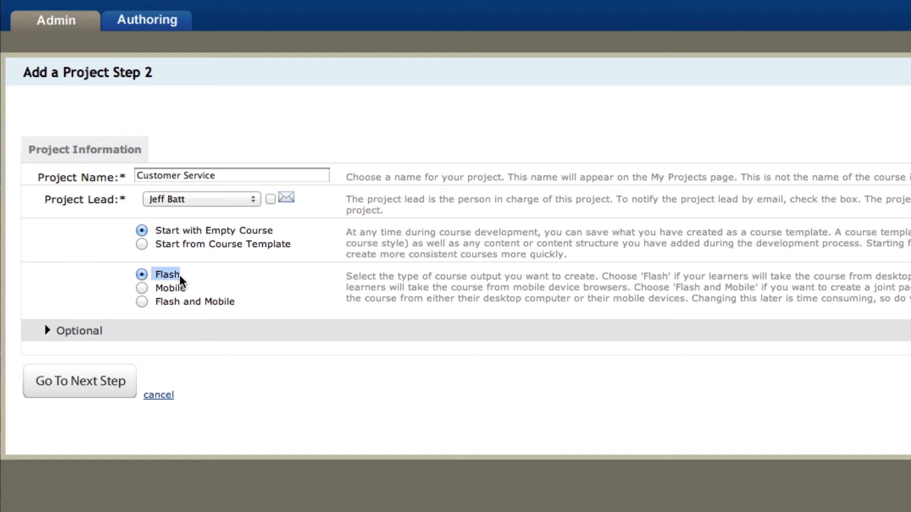
click(142, 302)
drag(153, 302, 242, 299)
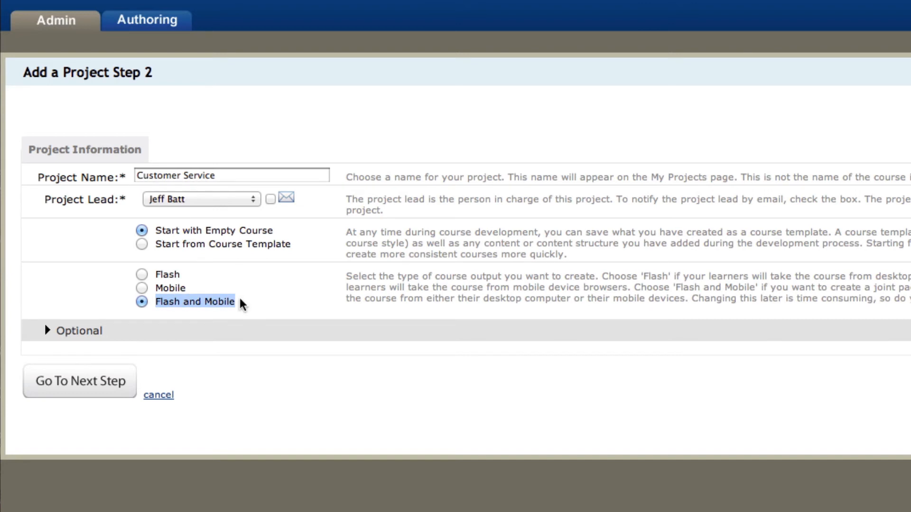
click(171, 304)
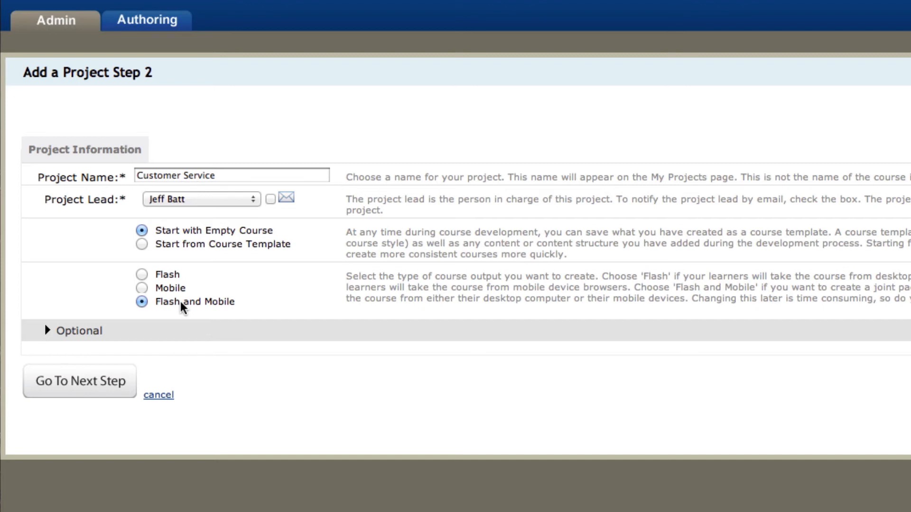
click(142, 275)
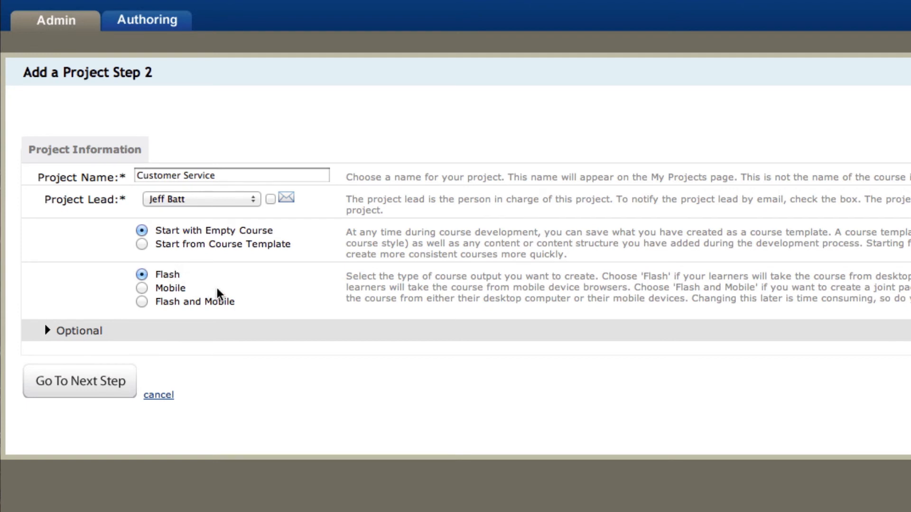
click(142, 302)
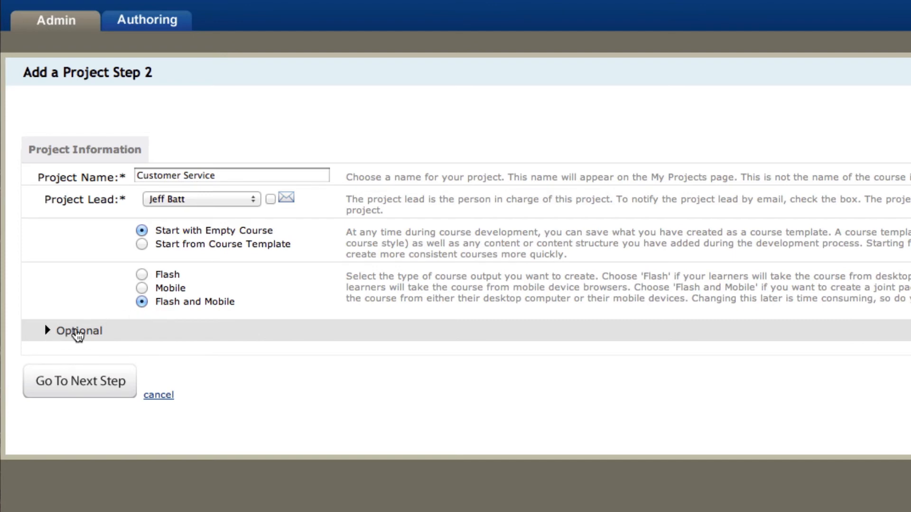
Step: Expand the optional project settings and look through the available project groups without changing the group
click(90, 337)
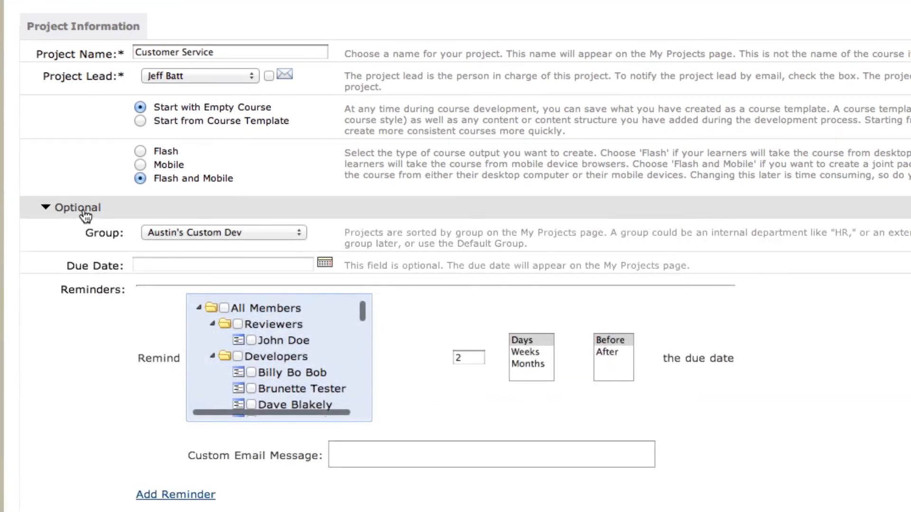
click(190, 233)
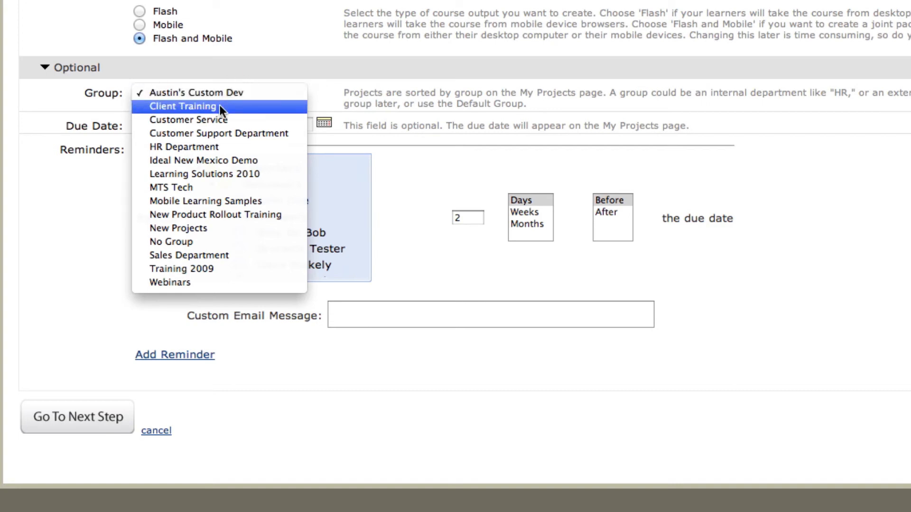
click(328, 96)
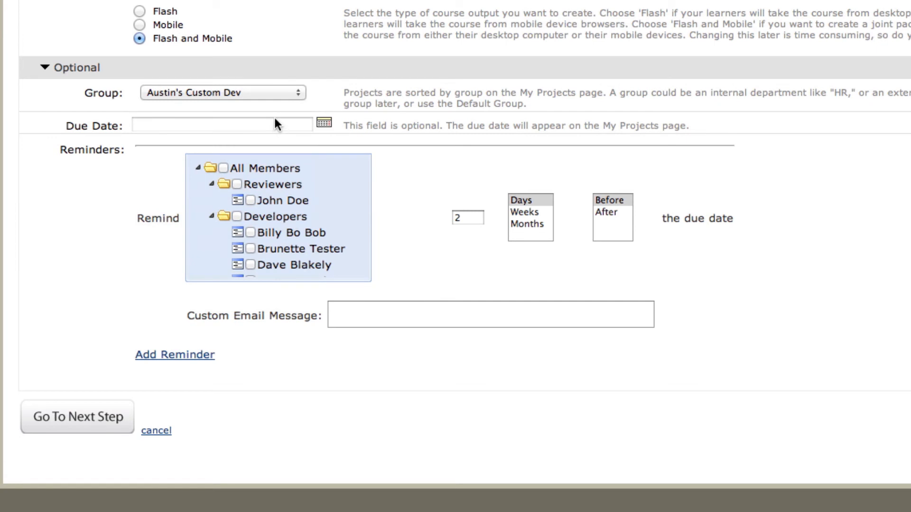
click(267, 90)
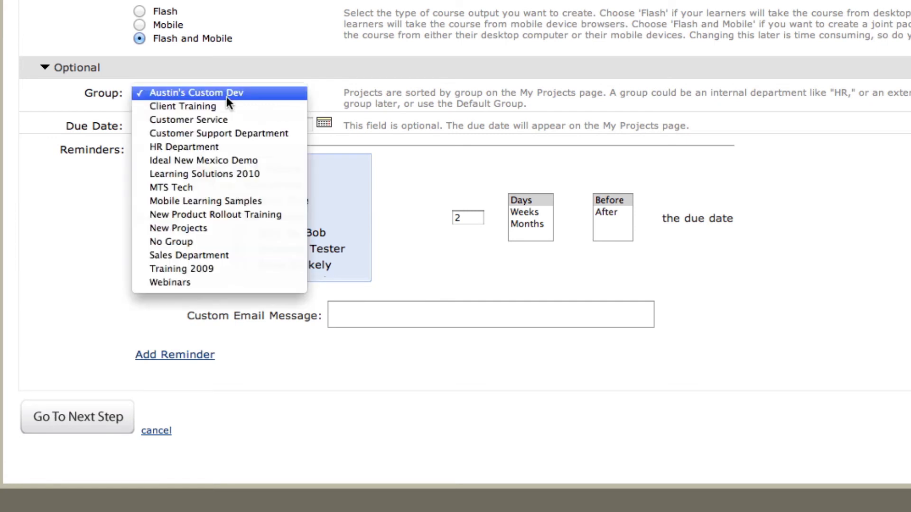
click(338, 86)
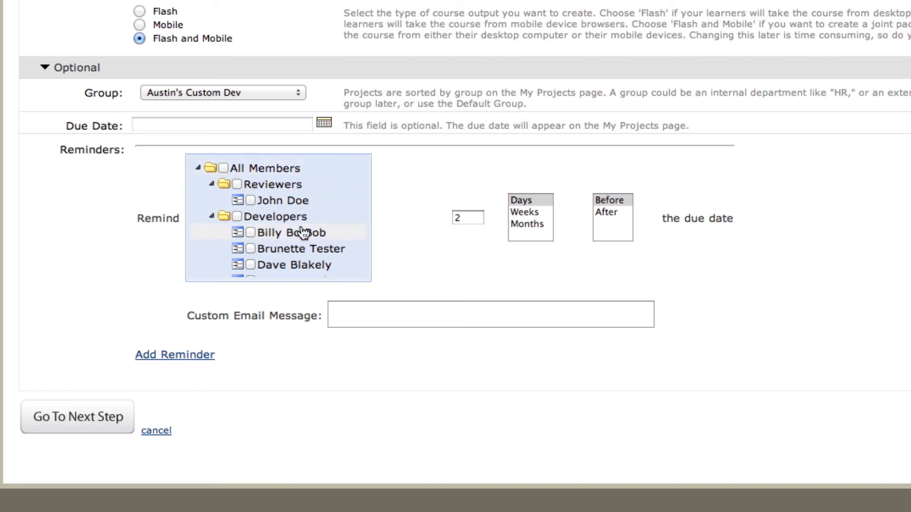
Step: Set up a reminder for the project lead under Managers, timed 2 weeks before the due date
scroll(300, 231, down, 3)
scroll(303, 232, down, 4)
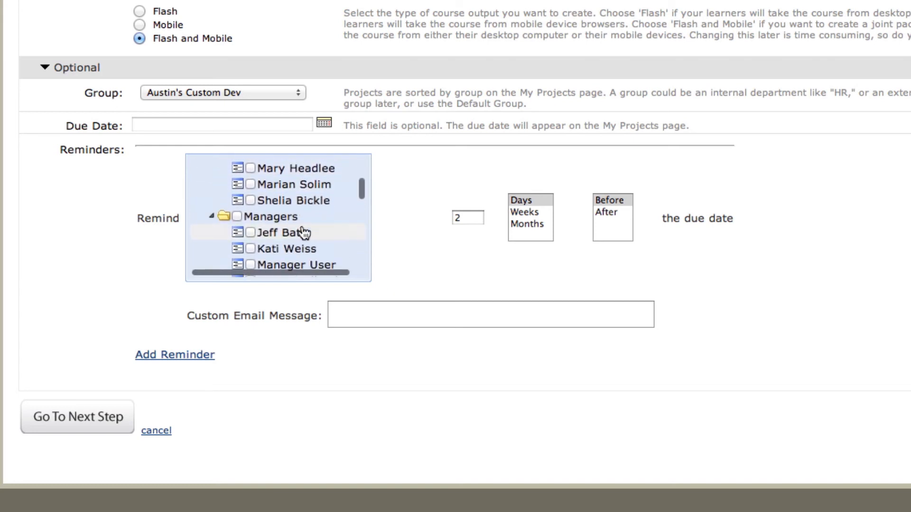
click(247, 231)
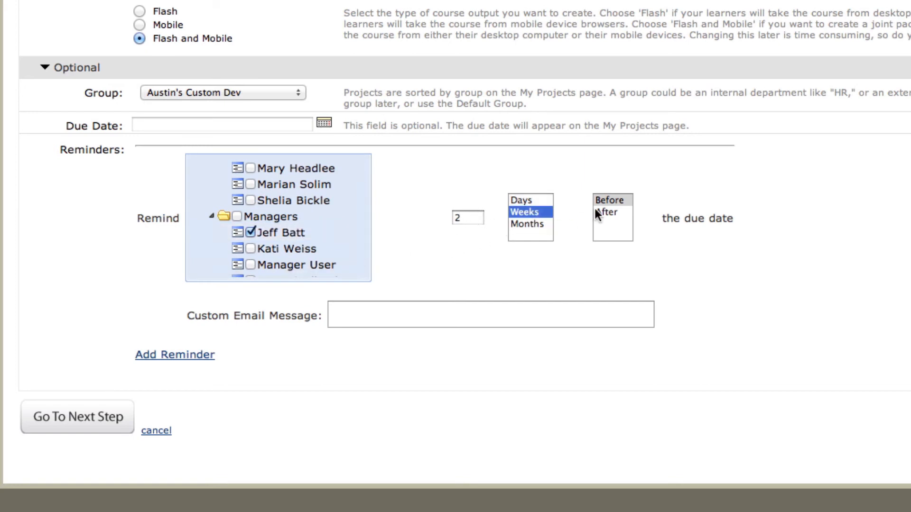
click(625, 200)
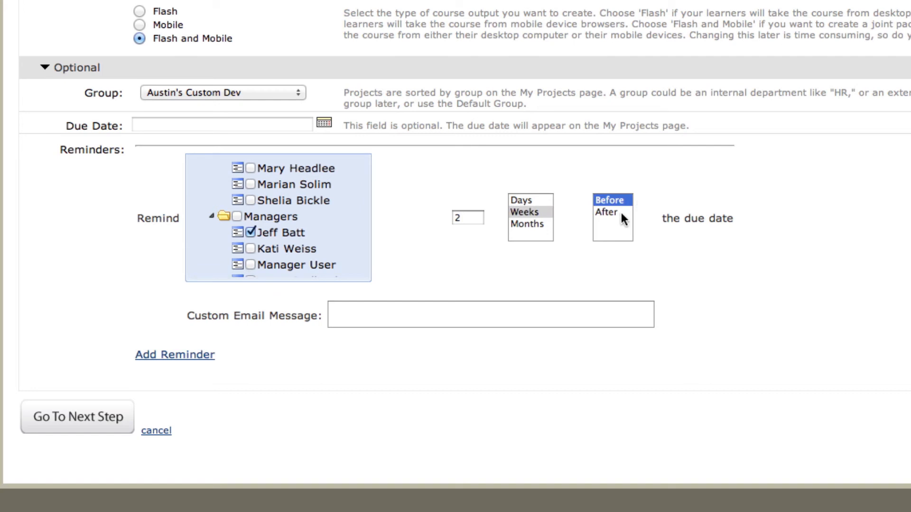
Step: Write the custom email message as the recipient's first name followed by "remember that this project is due in two weeks"
click(388, 314)
text(Jeff)
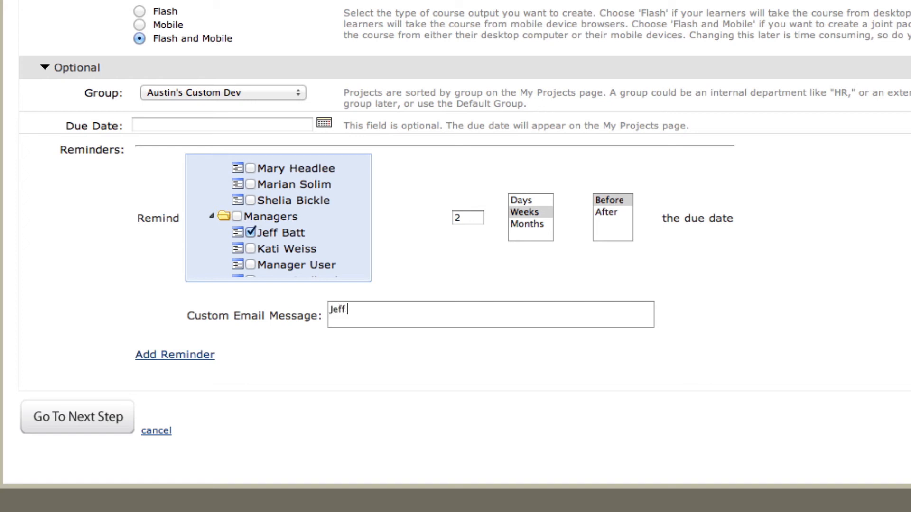
text( remember that this pro)
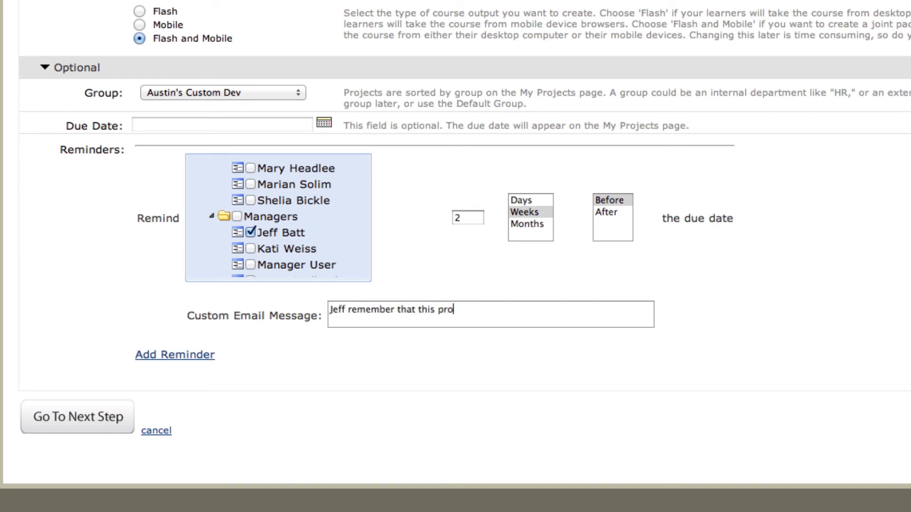
text(ject is due jun)
key(BackSpace)
key(BackSpace)
key(BackSpace)
text(u)
key(BackSpace)
key(BackSpace)
text(in two weeks)
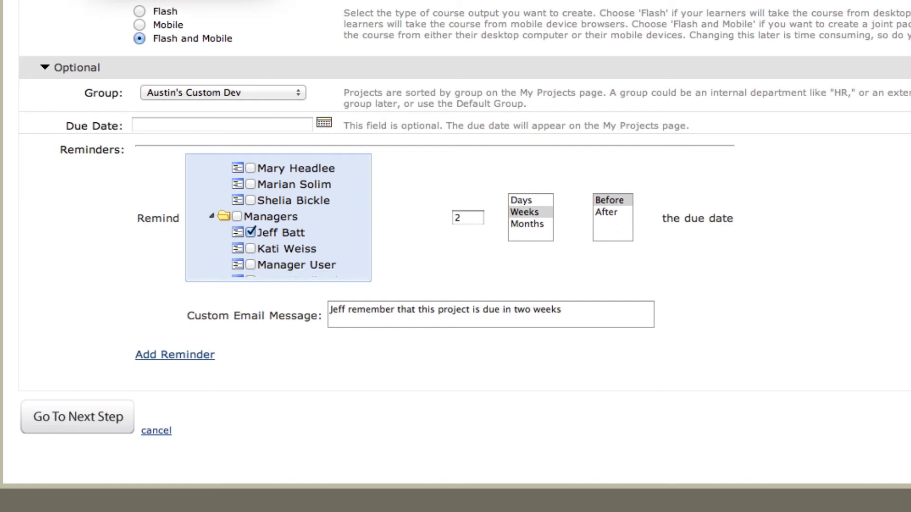
Step: Set the project due date to 2012-08-31 and add the prepared reminder
click(228, 1)
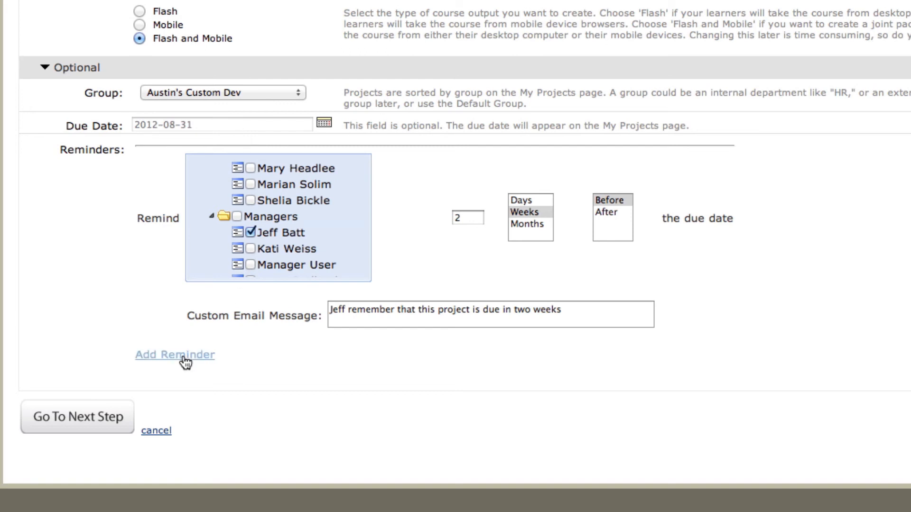
click(207, 359)
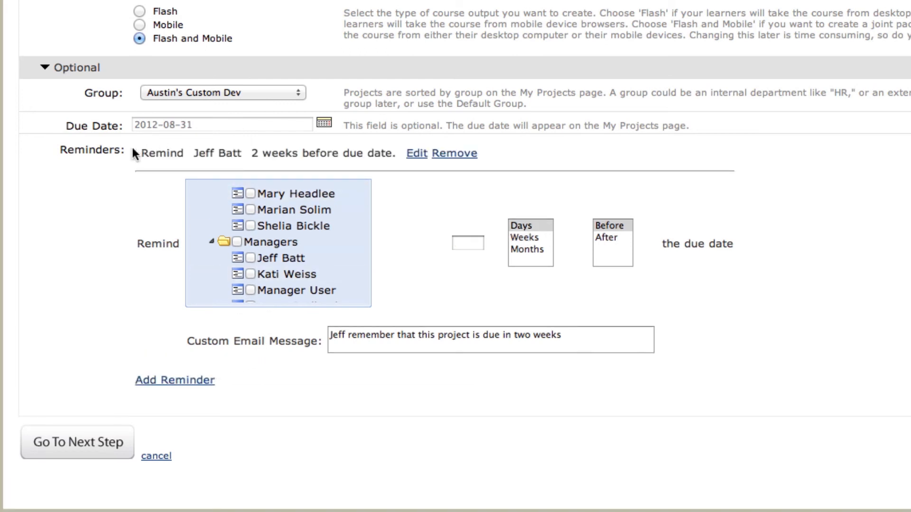
drag(128, 153, 490, 148)
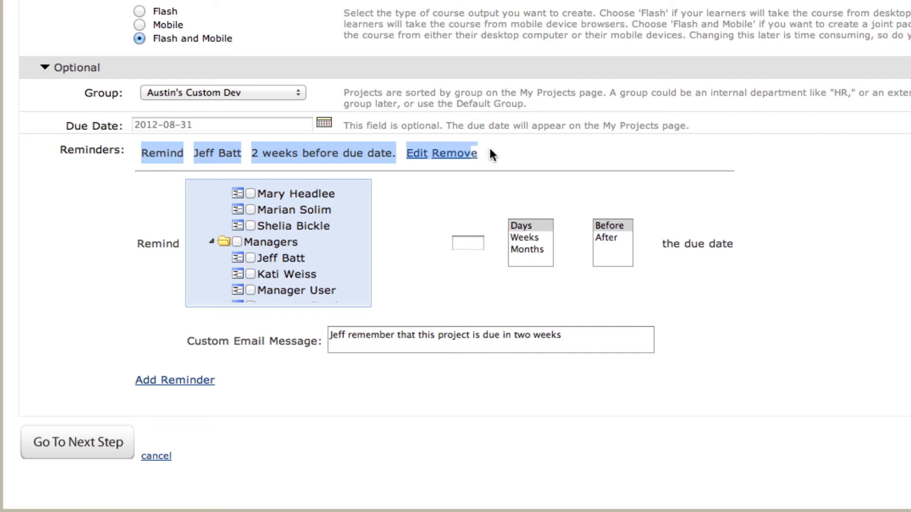
click(492, 148)
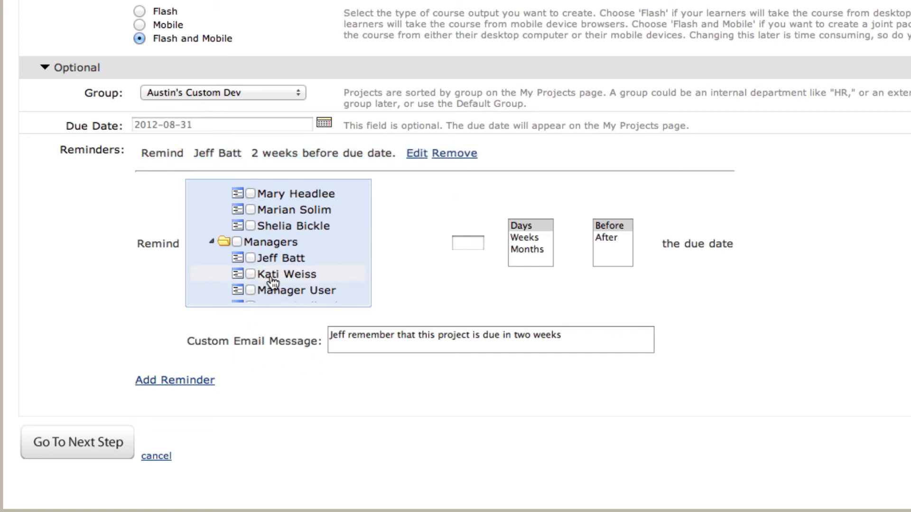
Step: Proceed to Step 3 of the project setup and browse the course interface styles
scroll(274, 279, down, 2)
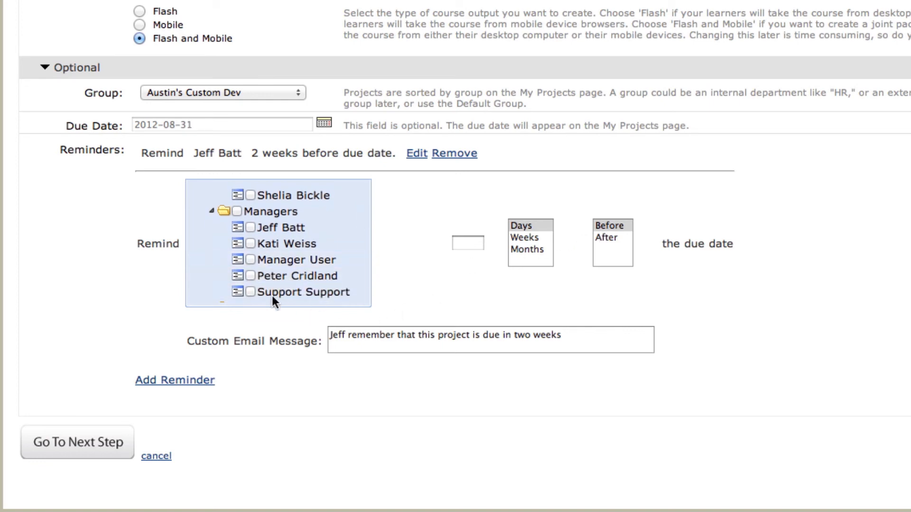
click(70, 443)
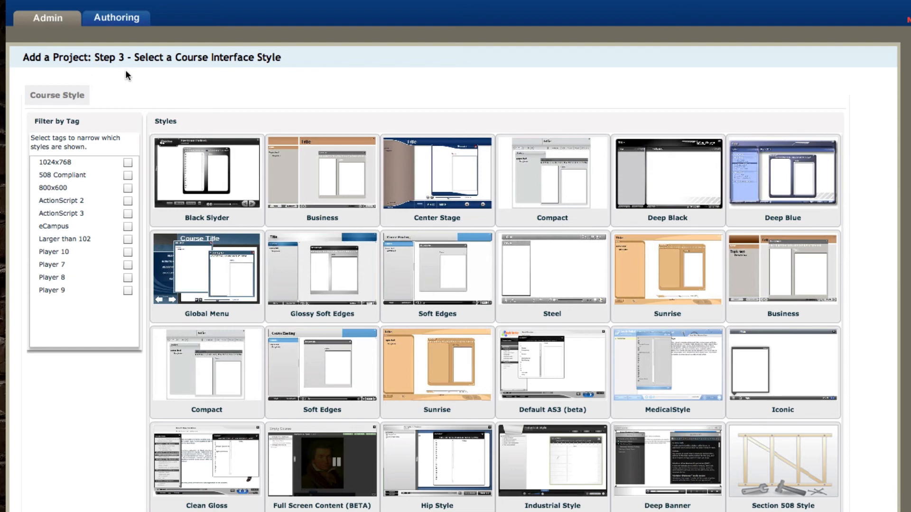
scroll(472, 94, down, 6)
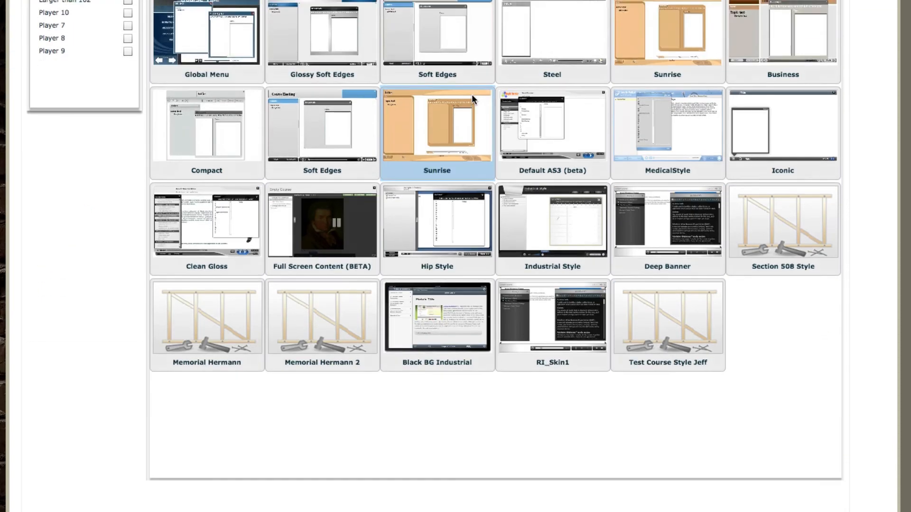
Step: Choose the Deep Black course interface style and proceed to the mobile style selection
scroll(471, 94, up, 5)
scroll(472, 94, up, 1)
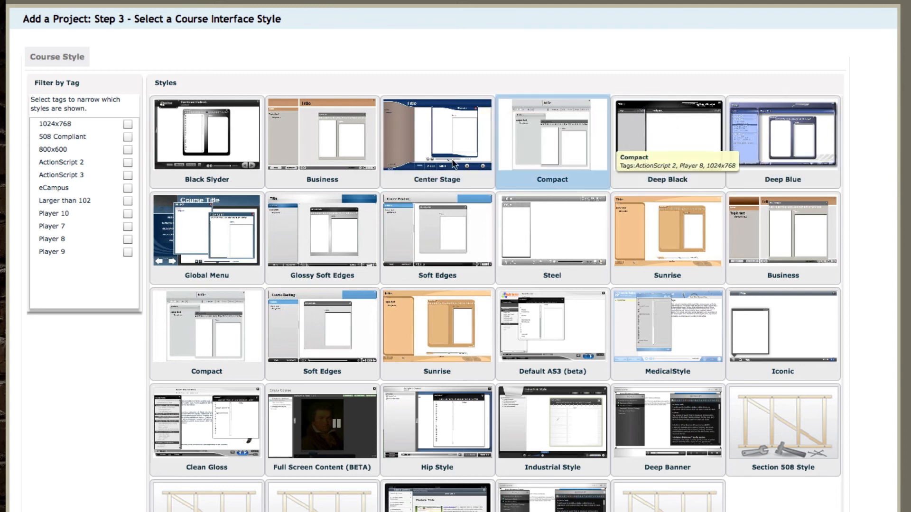
scroll(525, 175, down, 3)
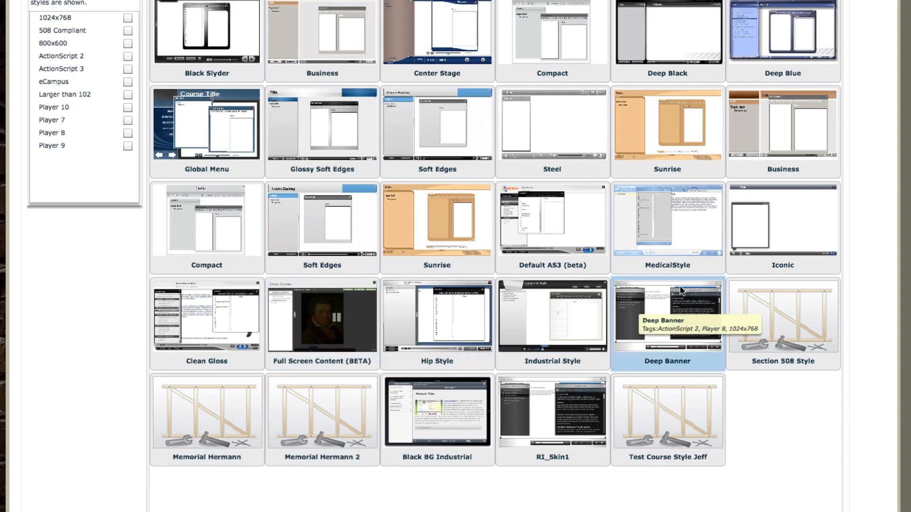
scroll(678, 290, up, 3)
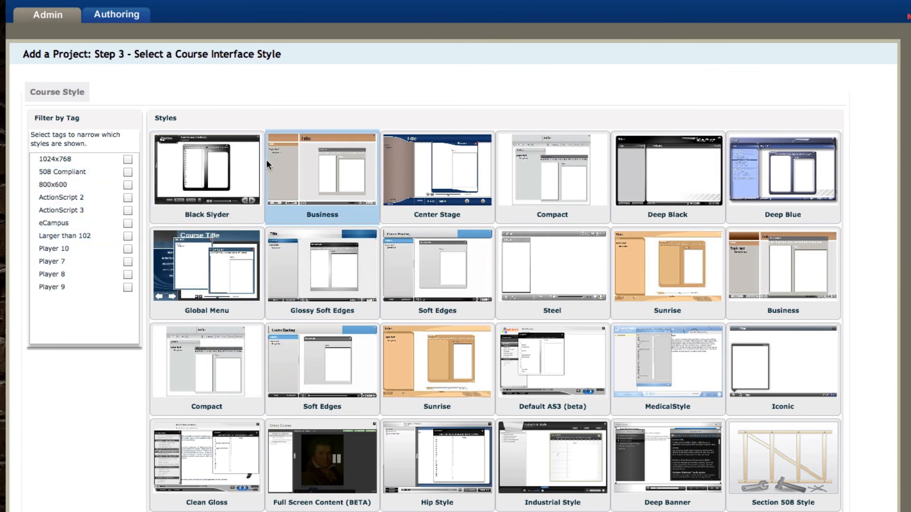
click(657, 146)
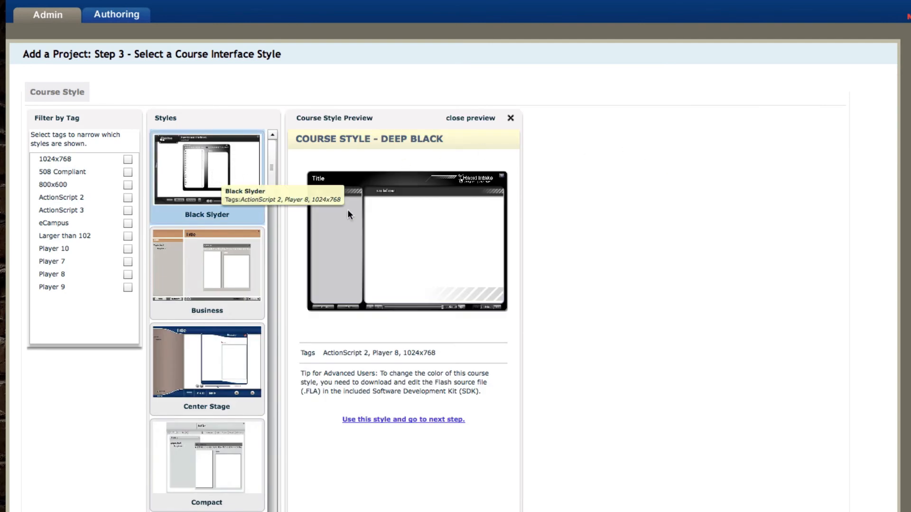
scroll(599, 304, down, 3)
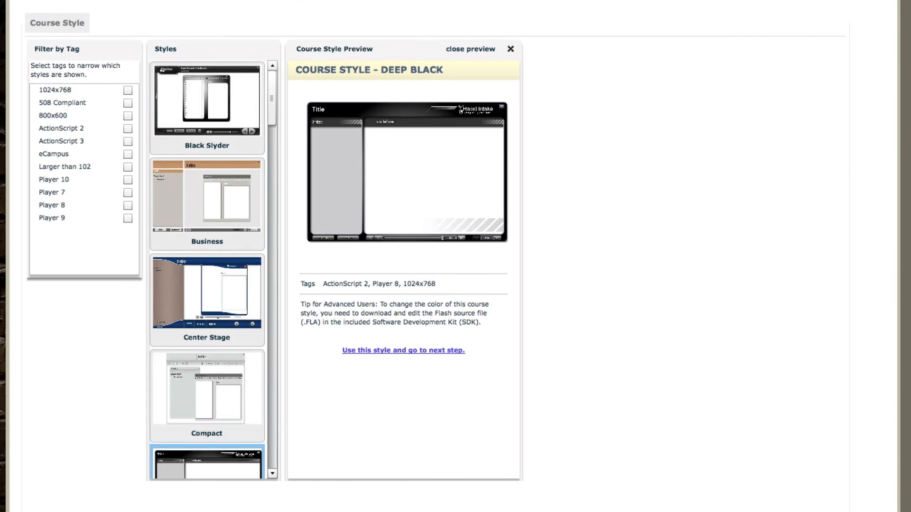
click(119, 460)
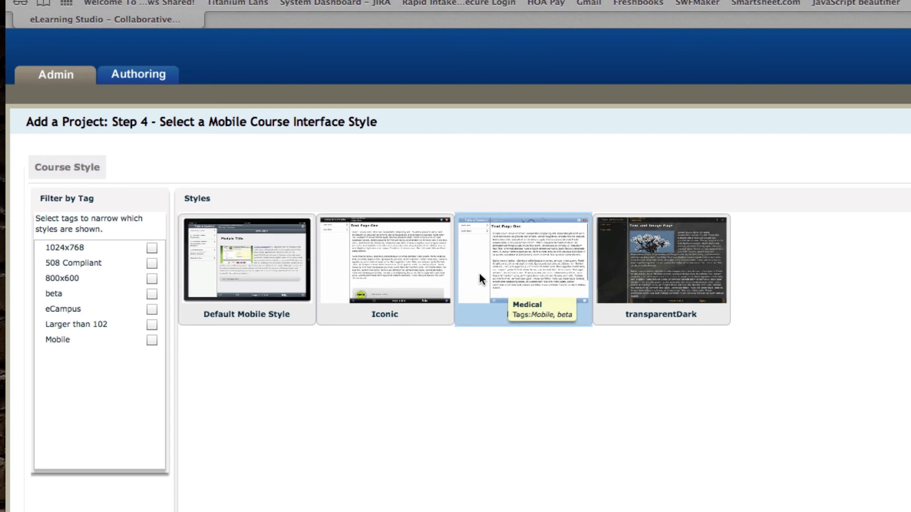
Step: Choose the Iconic mobile course interface style and proceed to assigning people
click(391, 275)
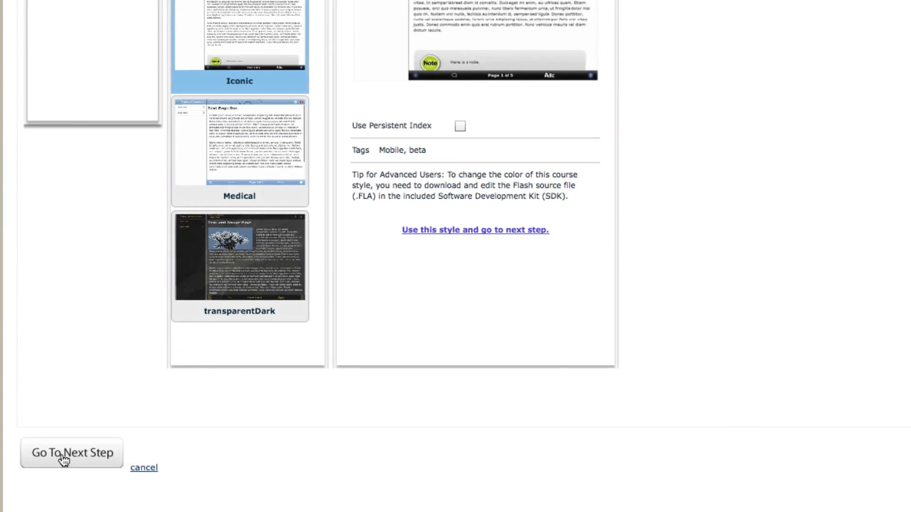
click(95, 493)
Step: Assign the listed reviewer to the project and check the selected developers, managers and administrators
scroll(195, 210, up, 3)
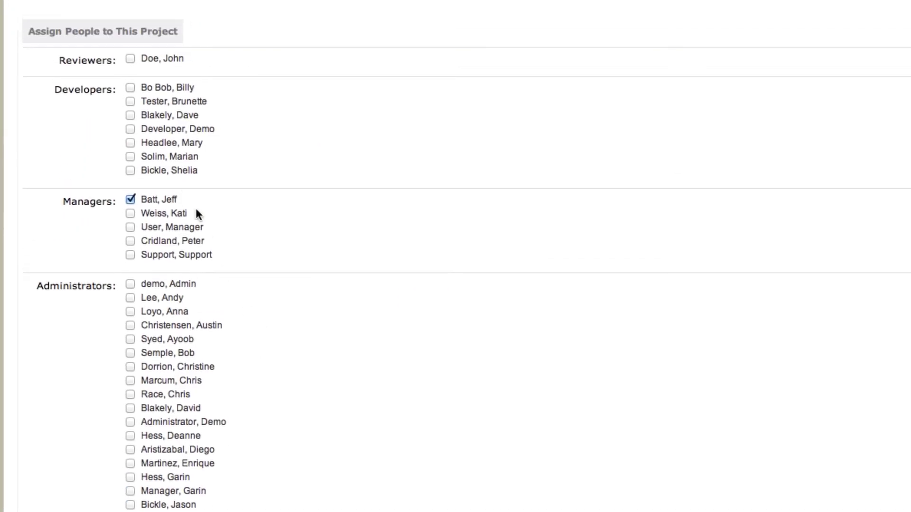
scroll(179, 187, down, 4)
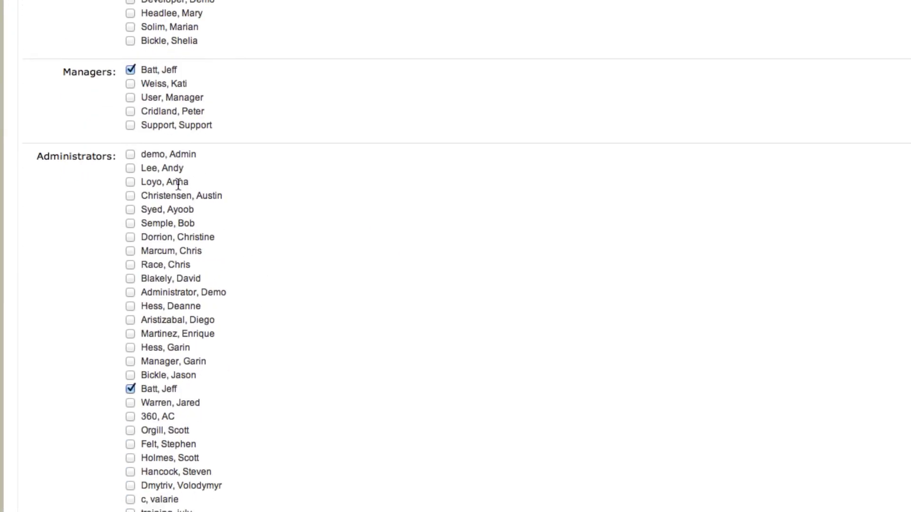
scroll(129, 24, up, 3)
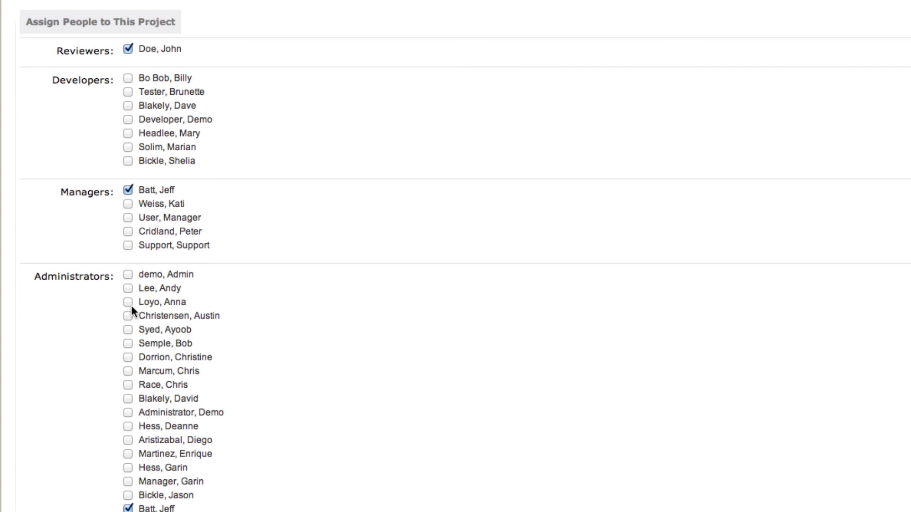
scroll(131, 306, up, 3)
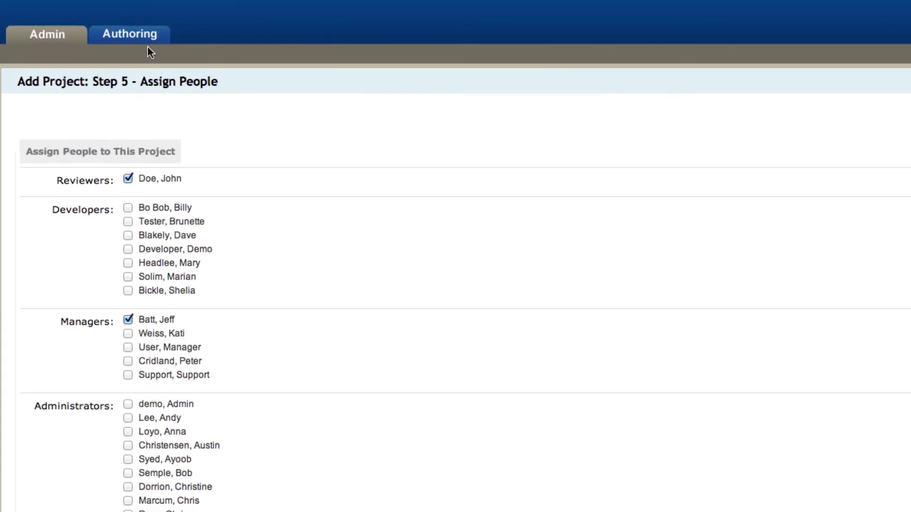
scroll(157, 247, down, 3)
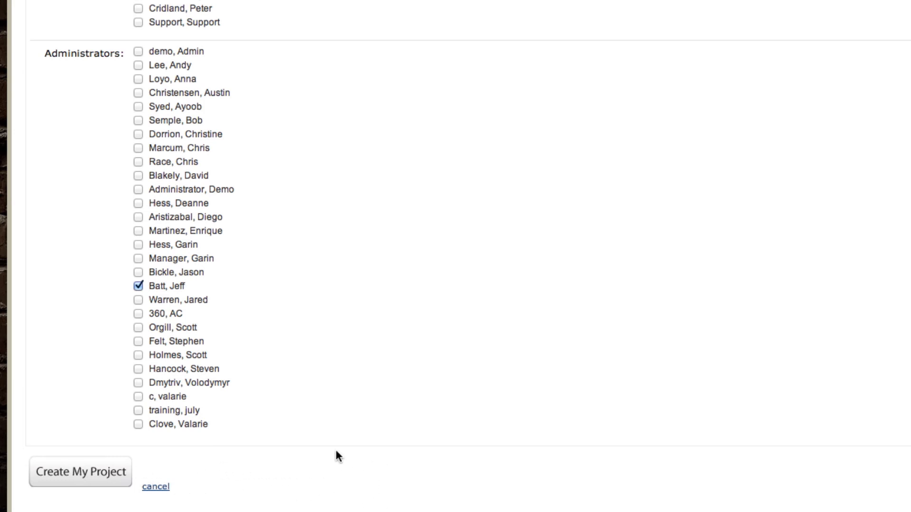
Step: Leave the project setup for the authoring project list and open the existing Sample Course of Awesomeness project
scroll(343, 452, up, 5)
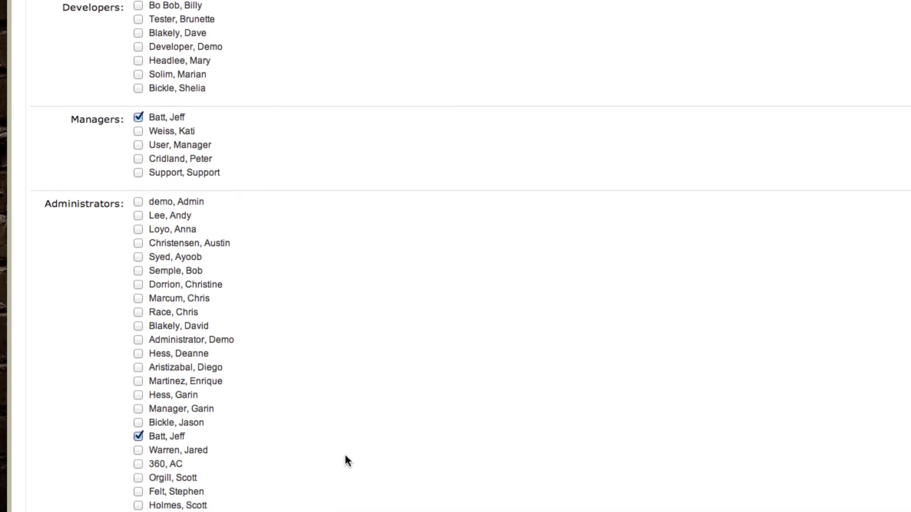
scroll(455, 256, up, 5)
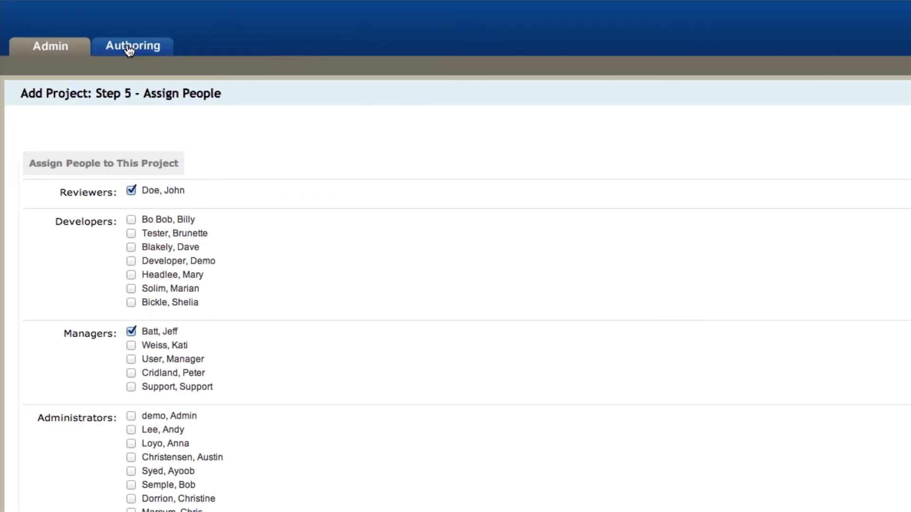
click(127, 42)
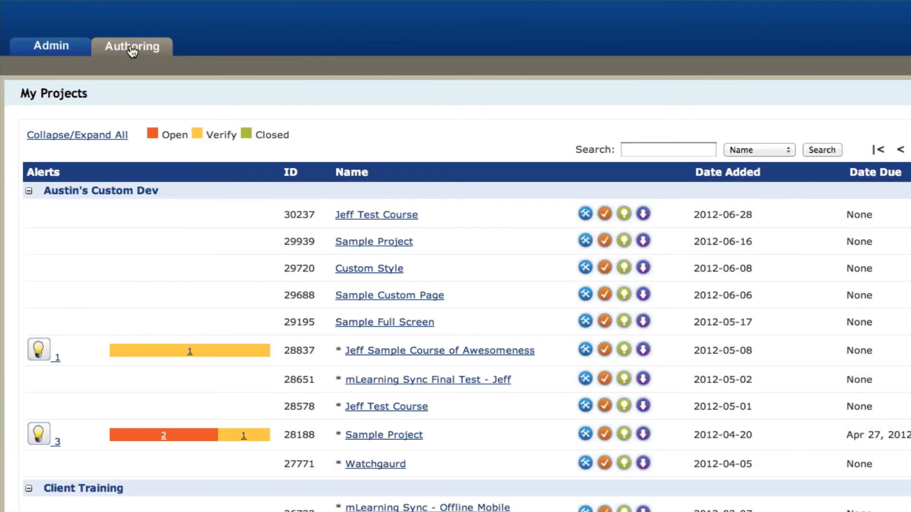
click(489, 350)
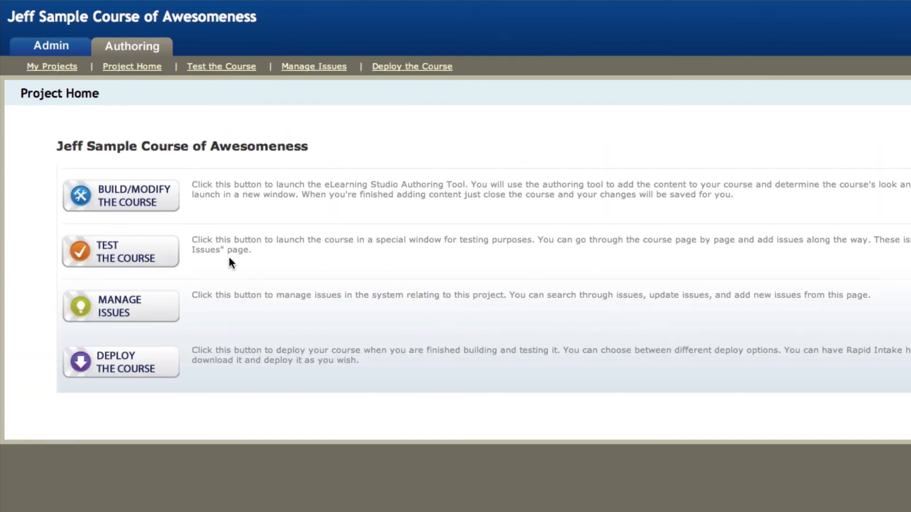